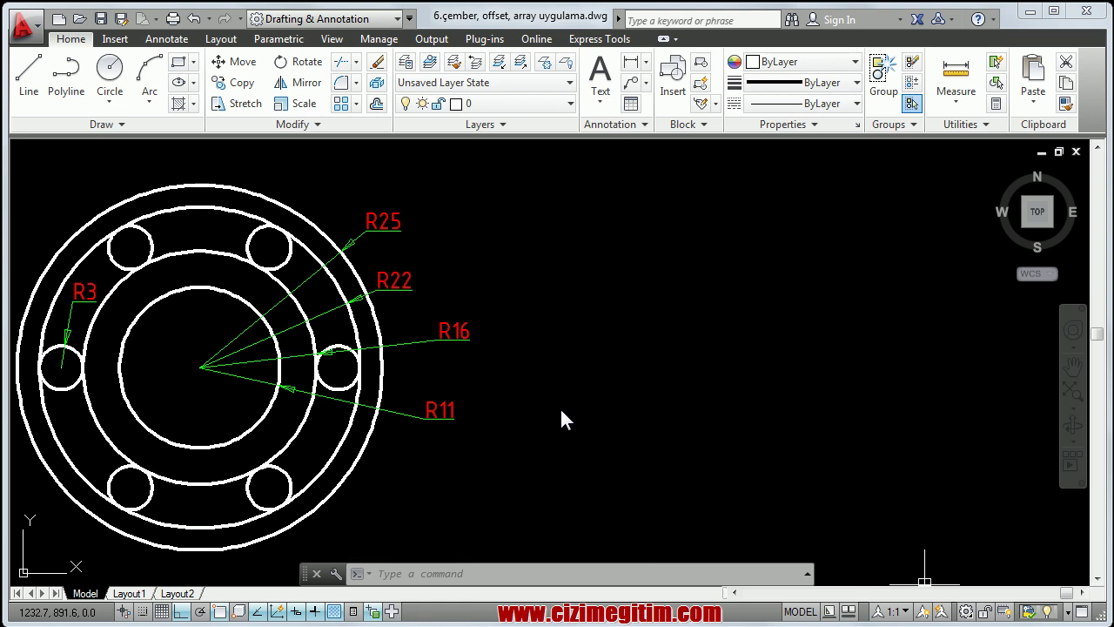
Draw a circle of radius 11 to the right of the reference flange with the C command
type("c")
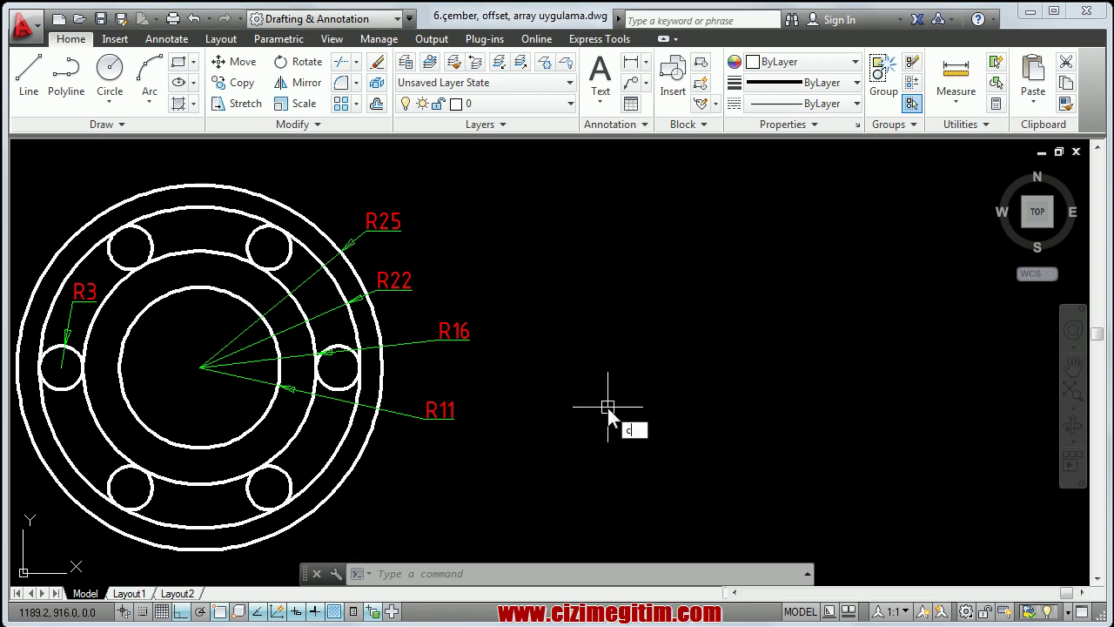
key("Return")
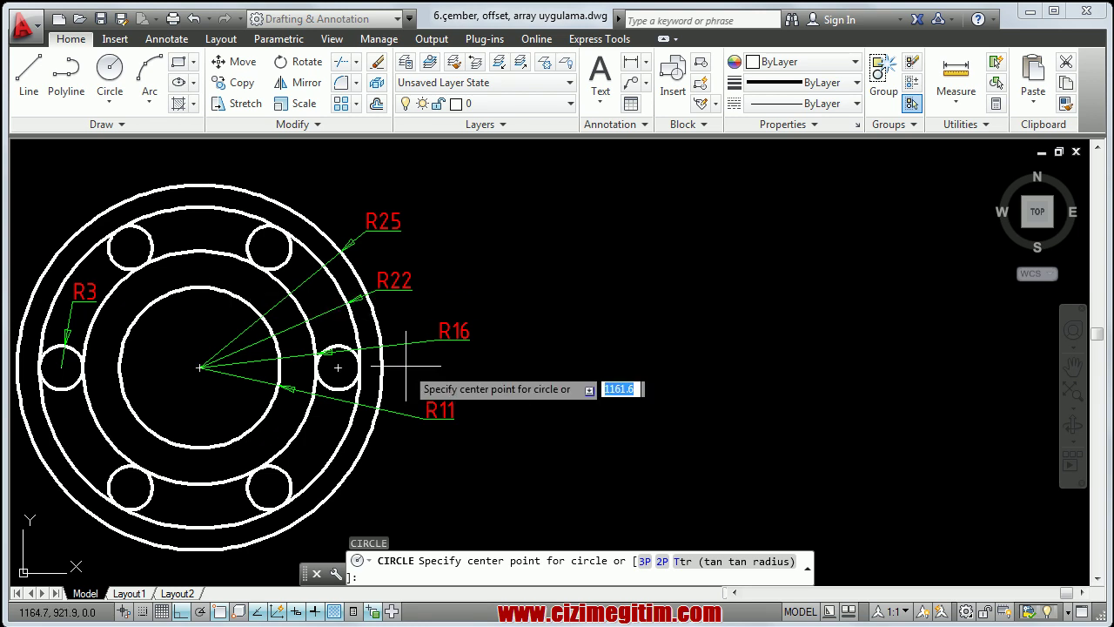
left_click(738, 354)
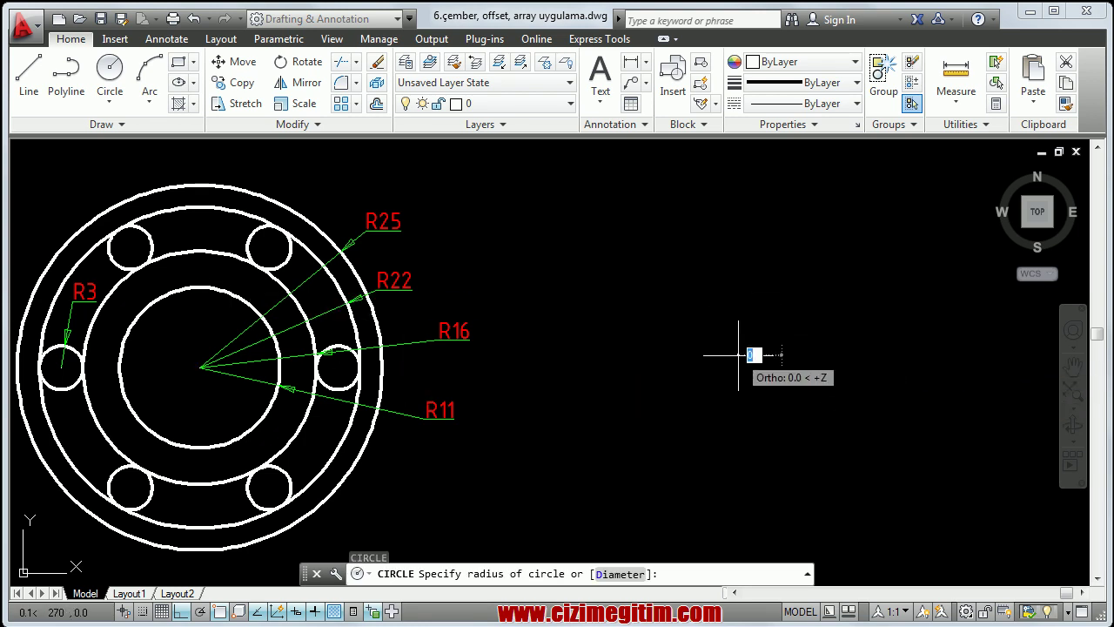
type("11")
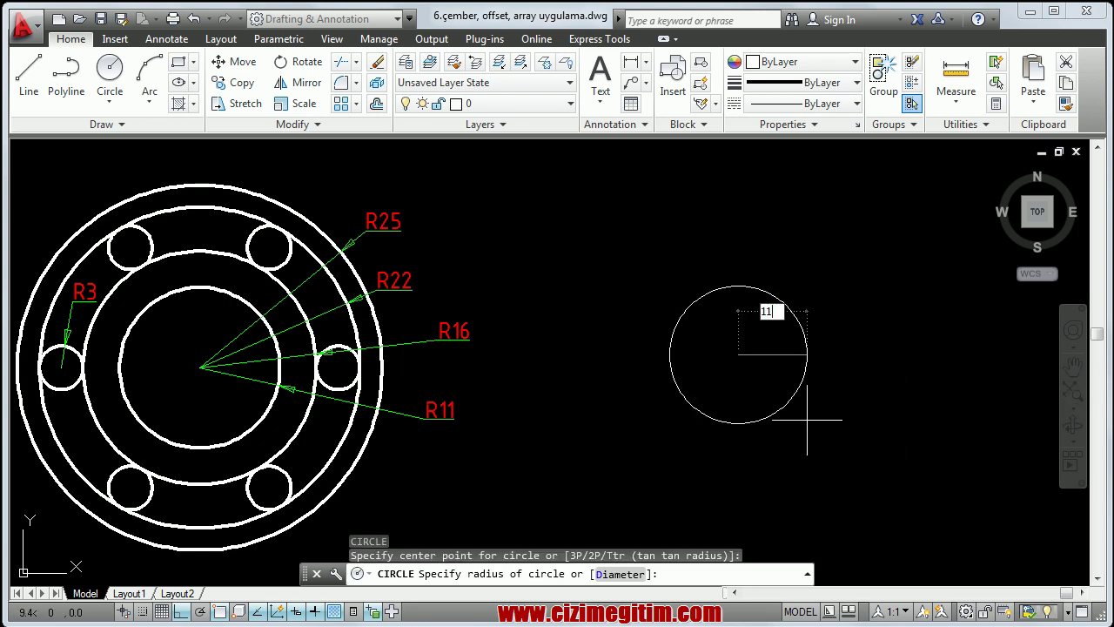
key("Return")
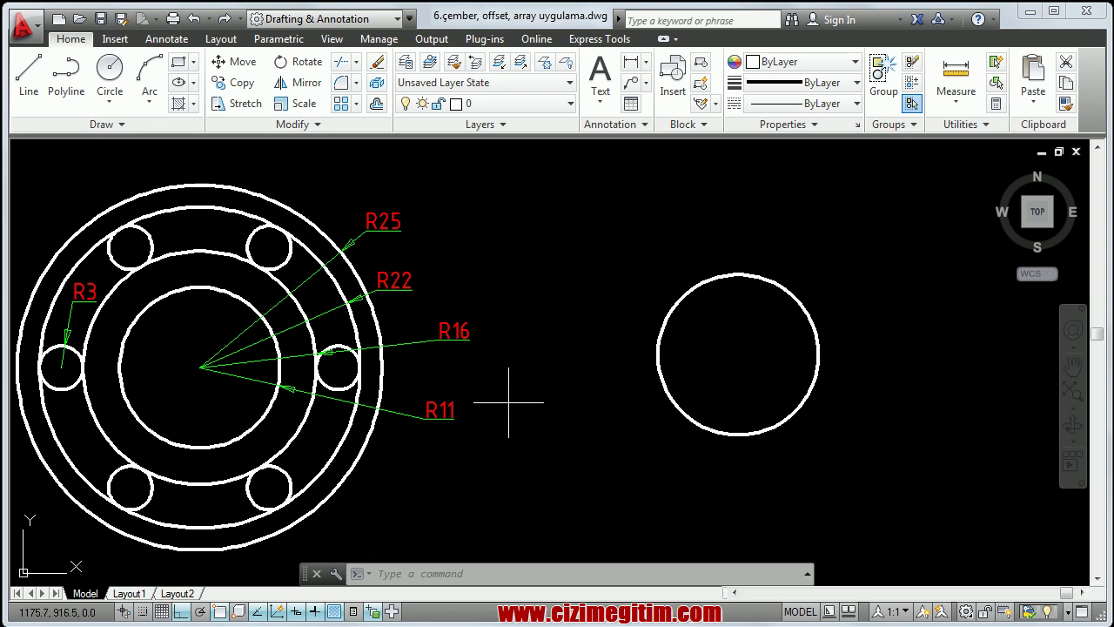
Offset the radius-11 circle outward by 5 to create a radius-16 circle
type("o")
key("Return")
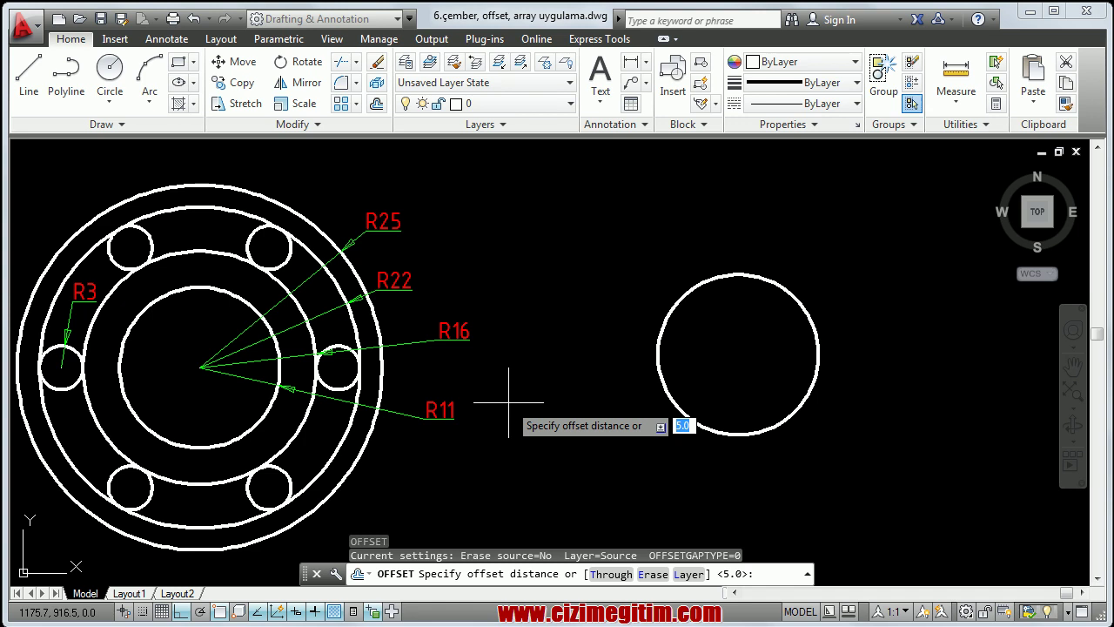
type("5")
key("Return")
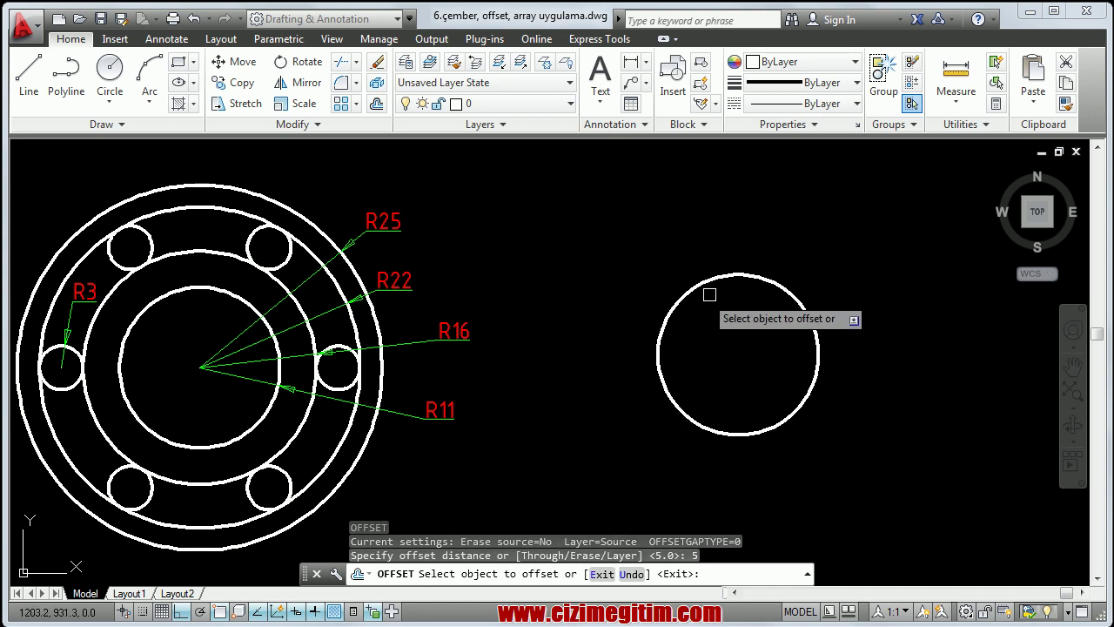
left_click(722, 280)
left_click(724, 231)
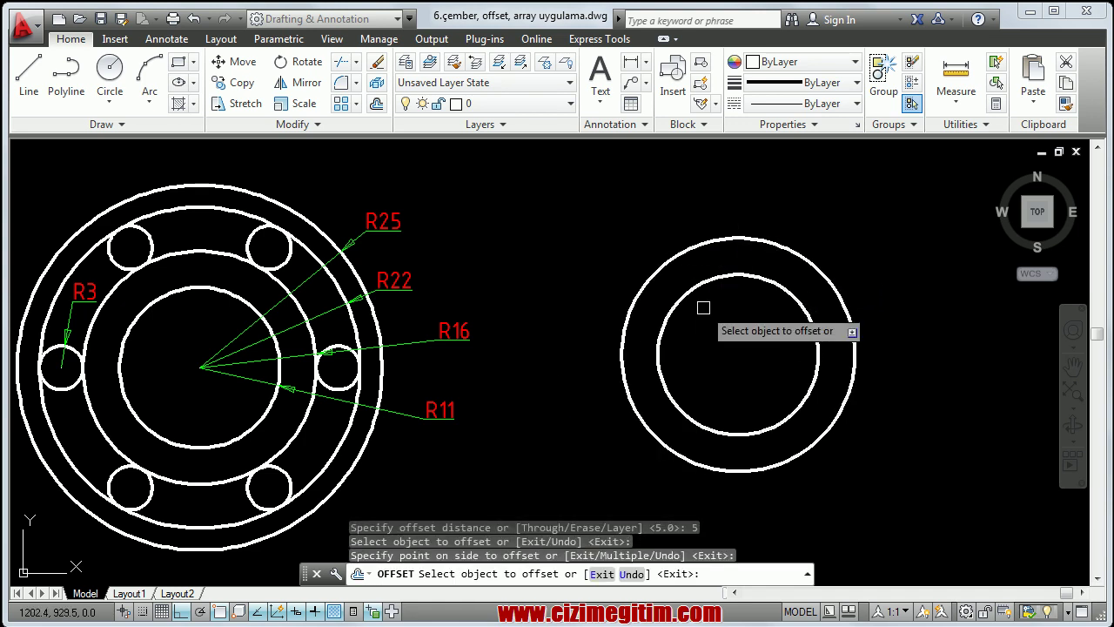
middle_click_drag(678, 305, 671, 314)
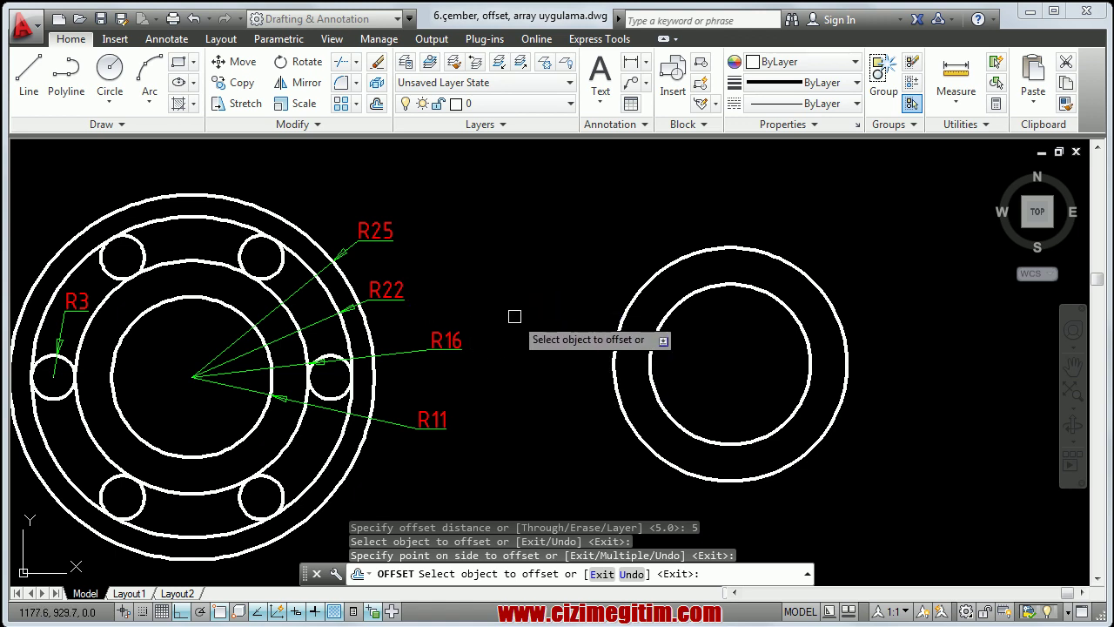
key("Escape")
Offset the radius-16 circle outward by 6 to create a radius-22 circle
type("o")
key("Return")
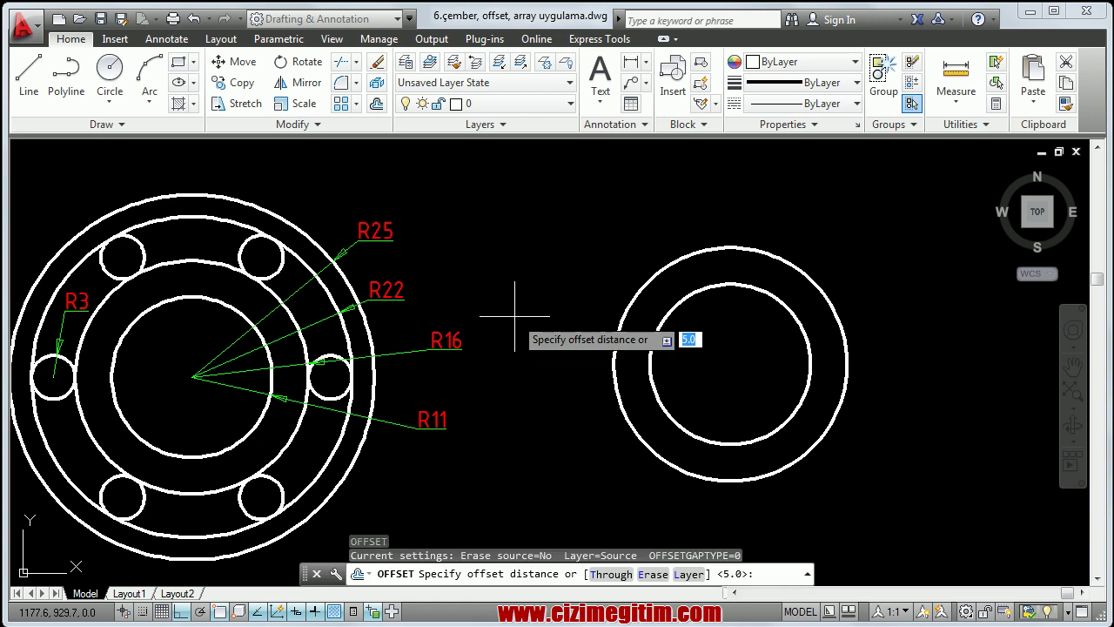
type("6")
key("Return")
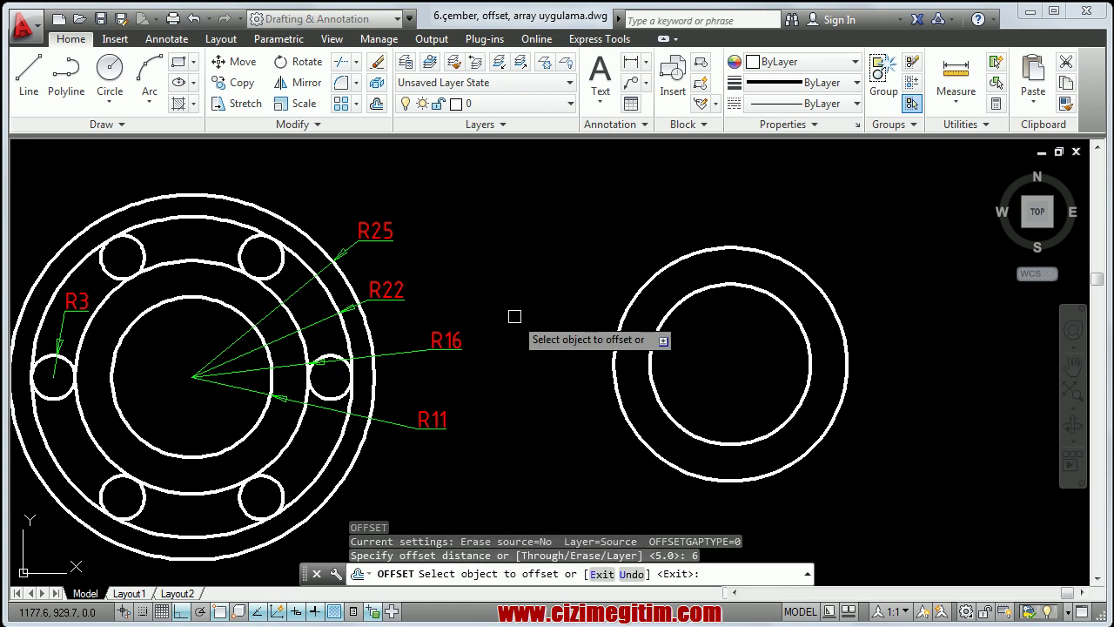
left_click(675, 256)
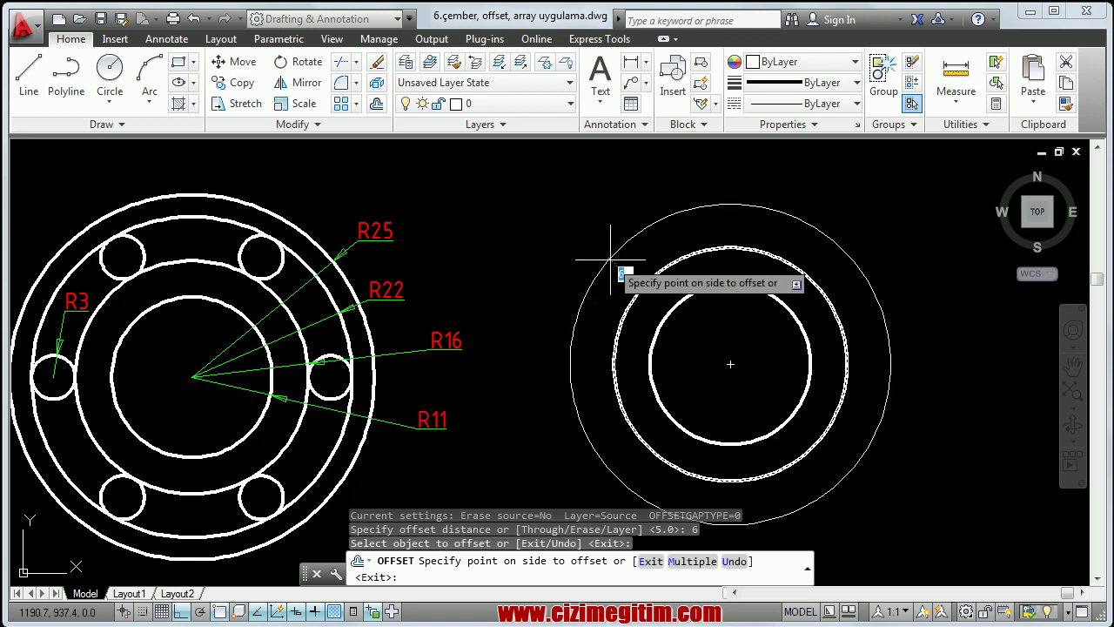
left_click(584, 219)
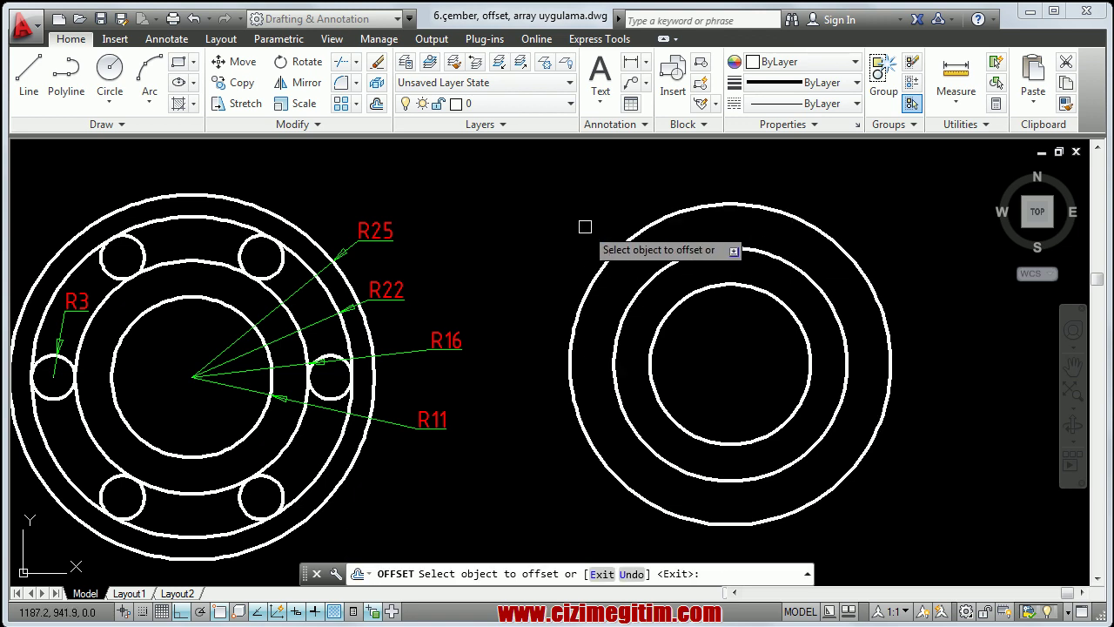
right_click(525, 250)
left_click(532, 252)
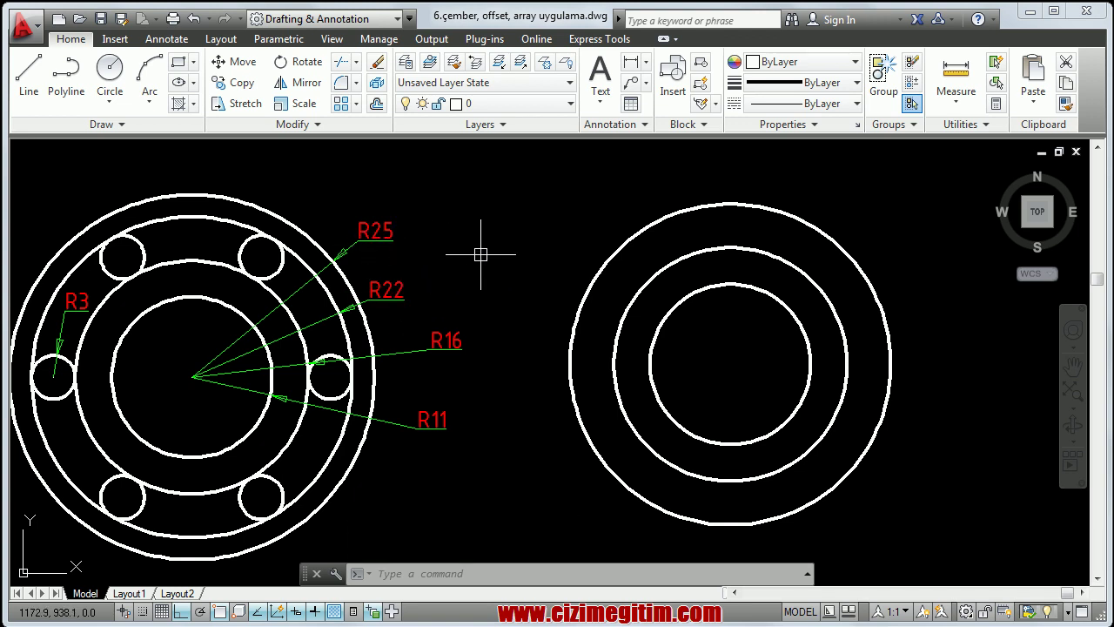
Offset the outermost circle by 3 to add a radius-25 ring, then frame both drawings
type("o")
key("Return")
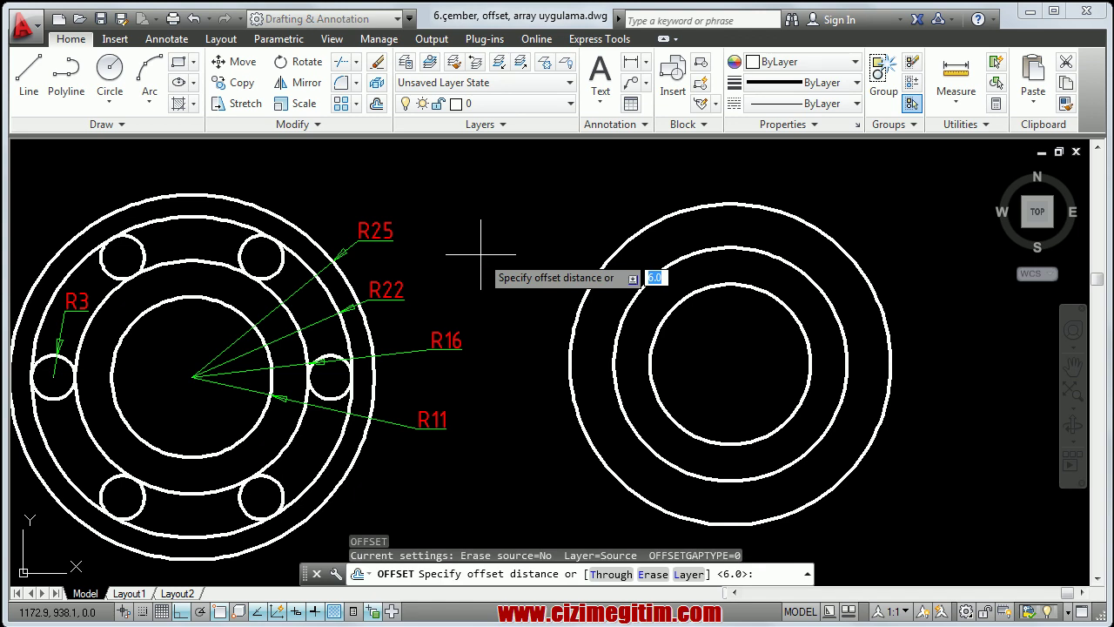
type("3")
key("Return")
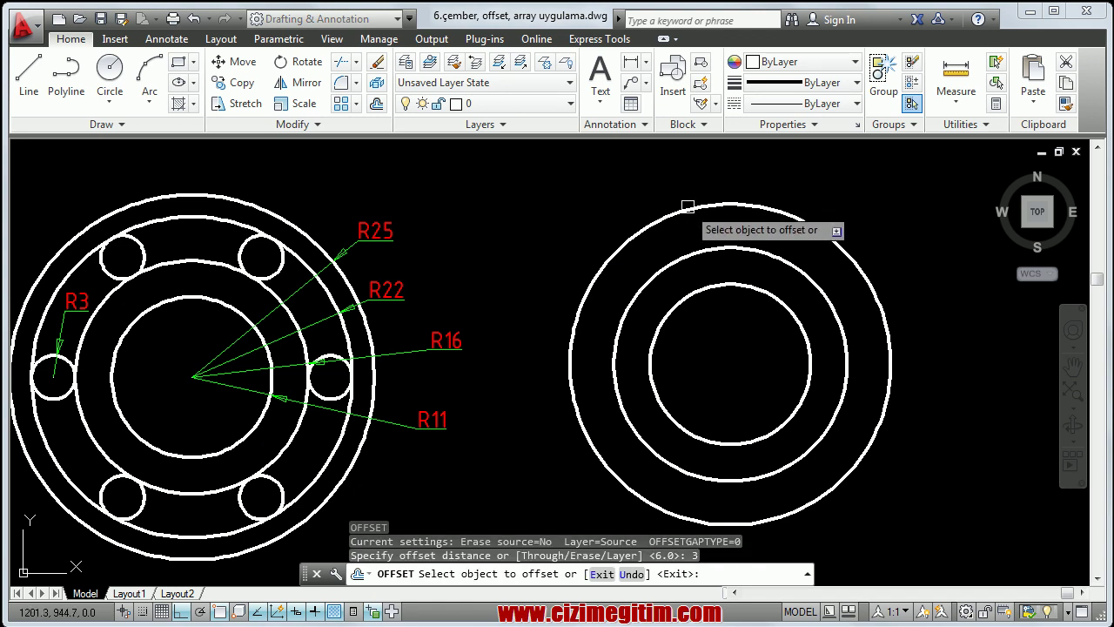
left_click(677, 212)
left_click(626, 184)
right_click(562, 206)
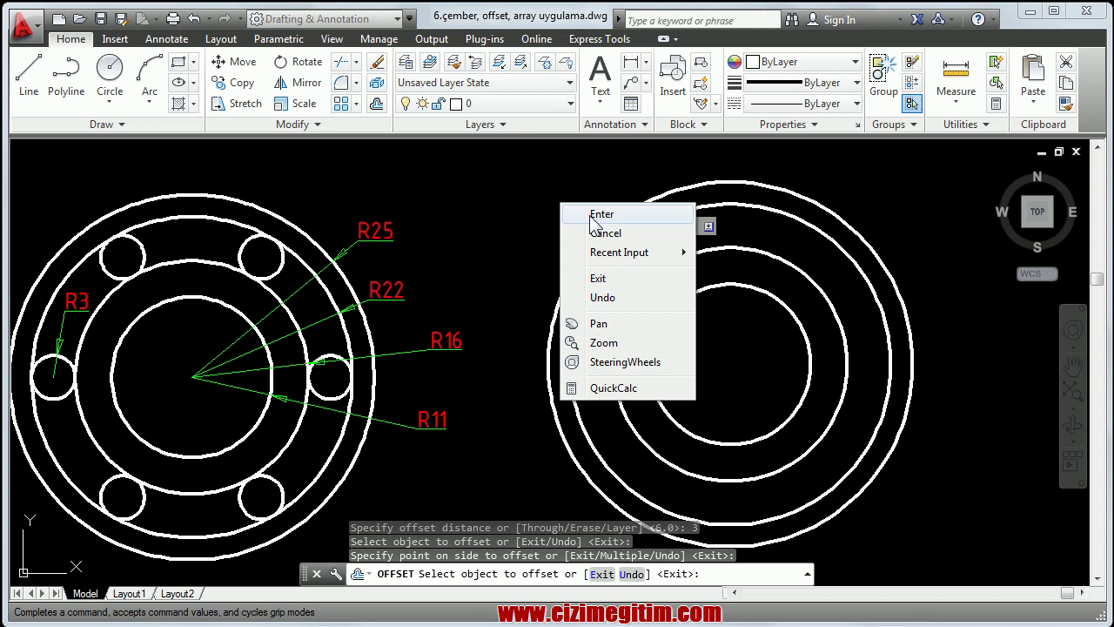
left_click(573, 215)
middle_click_drag(422, 259, 463, 246)
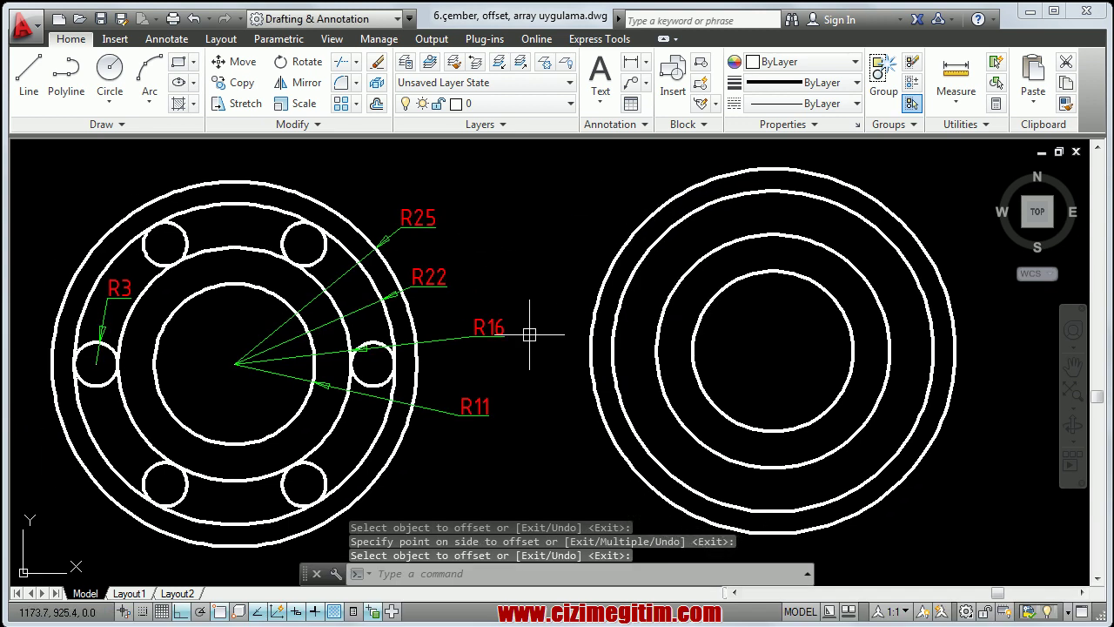
middle_click_drag(713, 292, 651, 315)
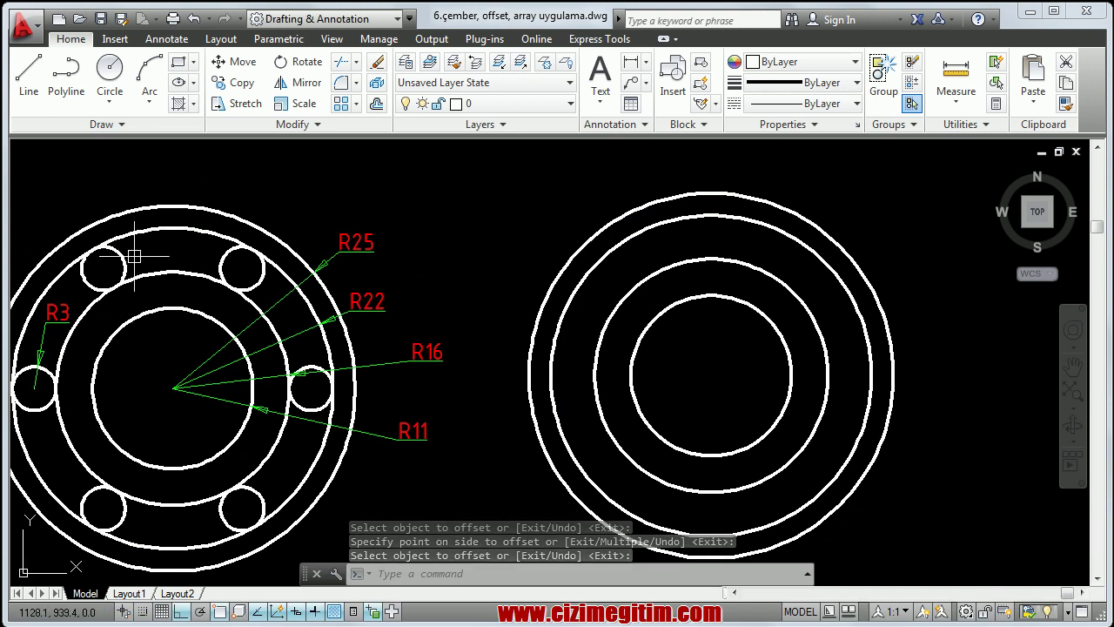
middle_click_drag(128, 254, 212, 206)
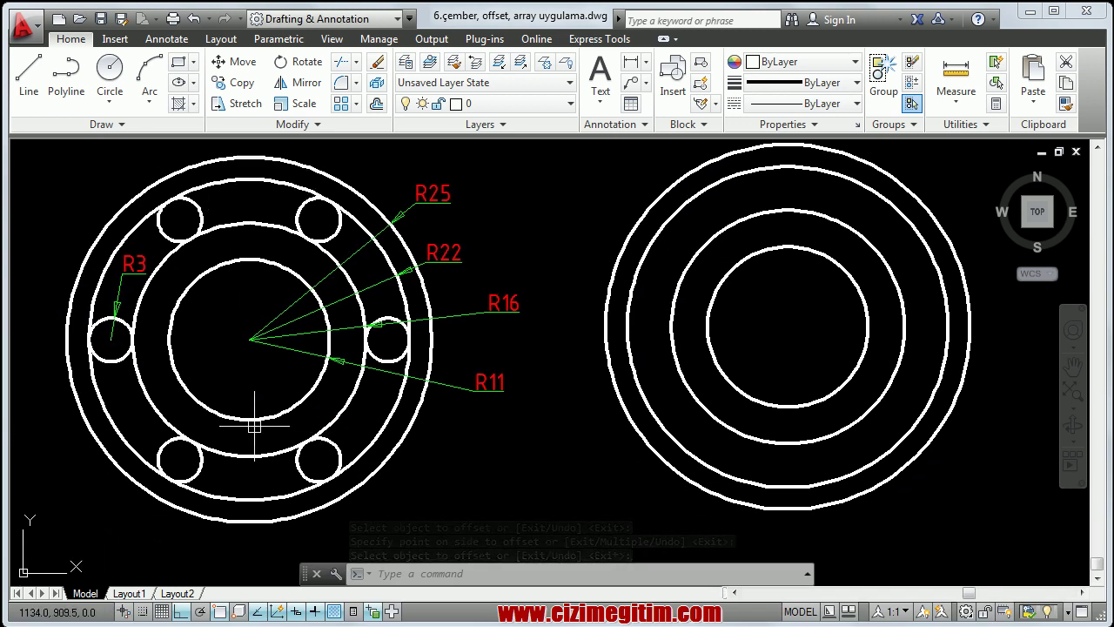
middle_click_drag(202, 438, 186, 441)
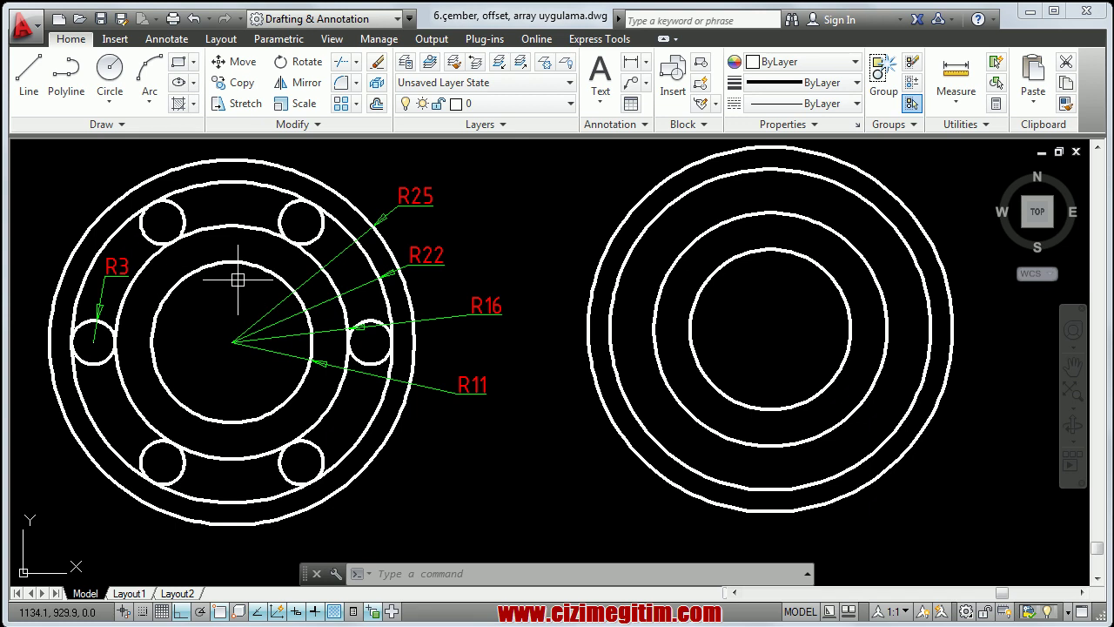
Draw a 2-point circle of diameter 6 on the left of the bolt ring as the first bolt hole
middle_click_drag(238, 278, 207, 295)
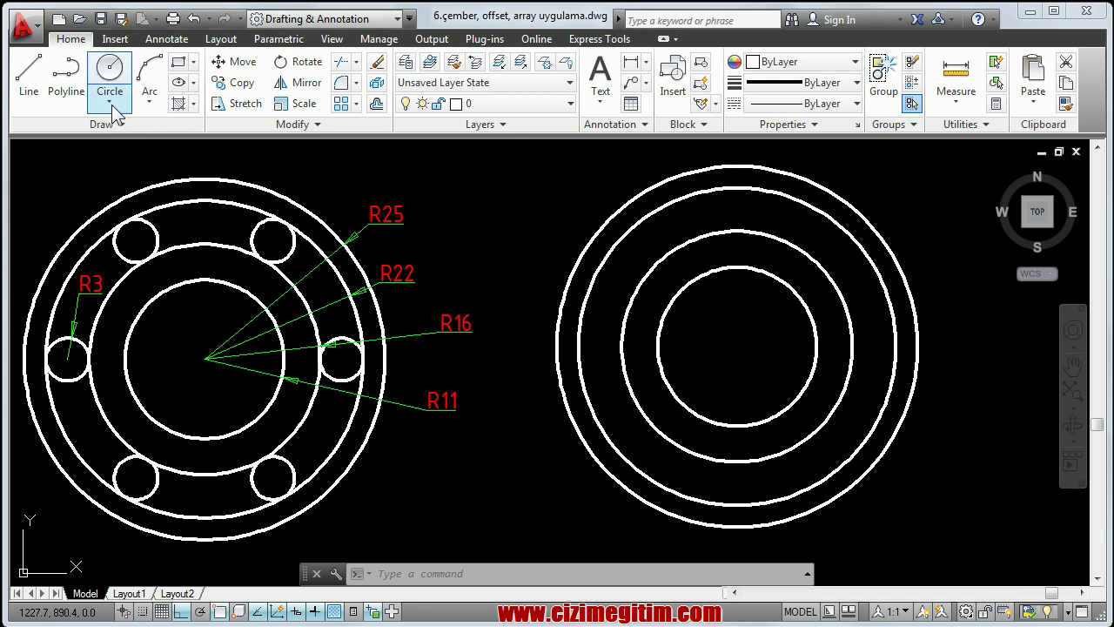
left_click(112, 103)
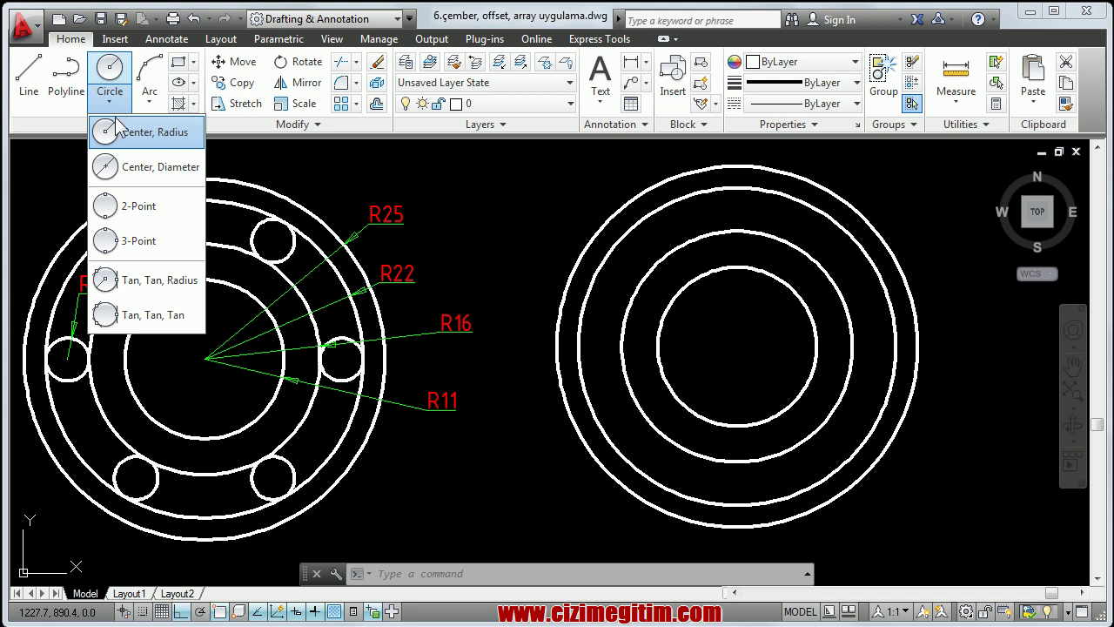
left_click(127, 206)
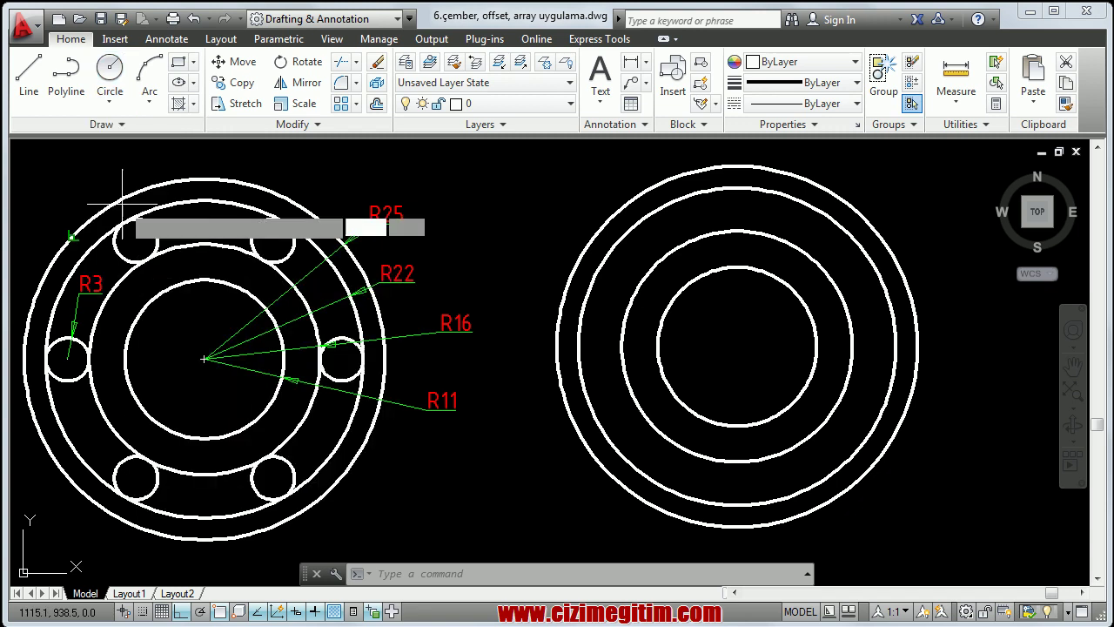
left_click(578, 346)
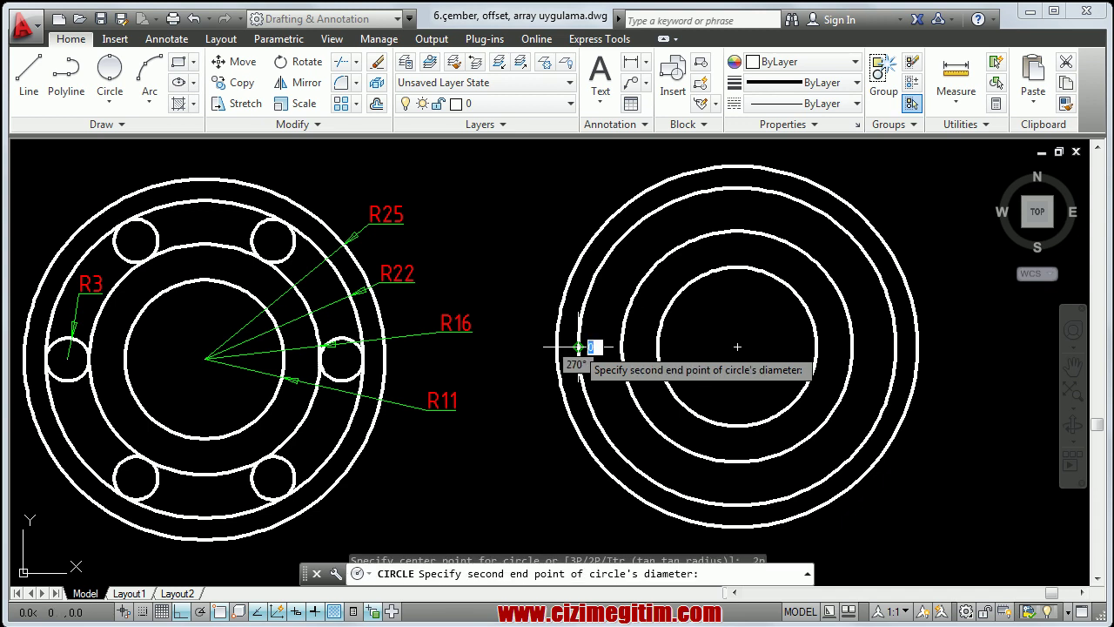
type("6")
key("Return")
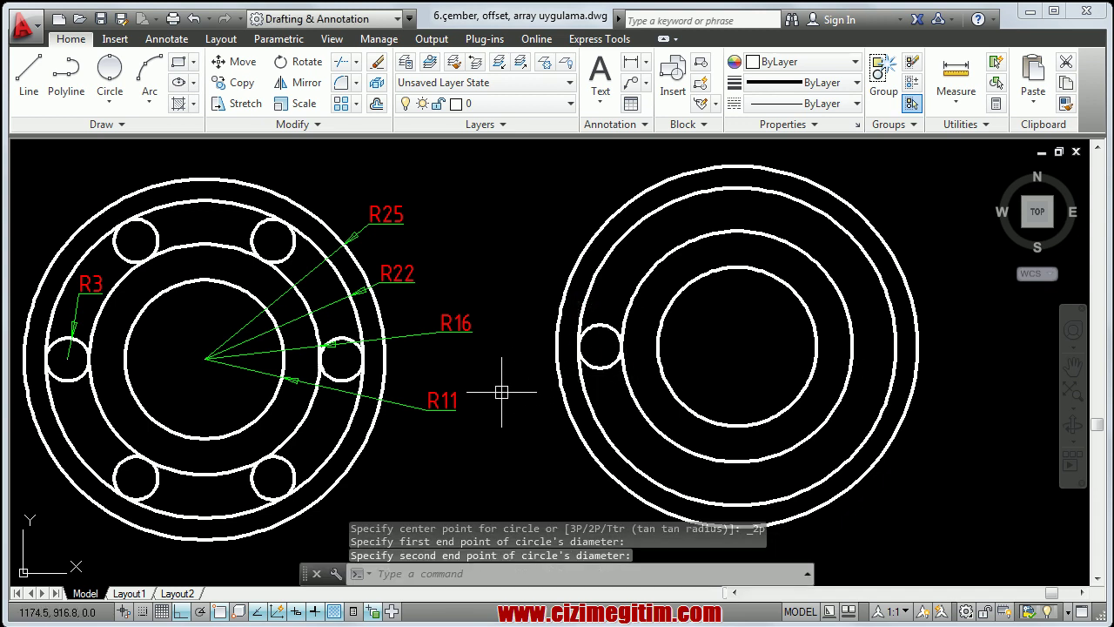
middle_click_drag(594, 366, 555, 367)
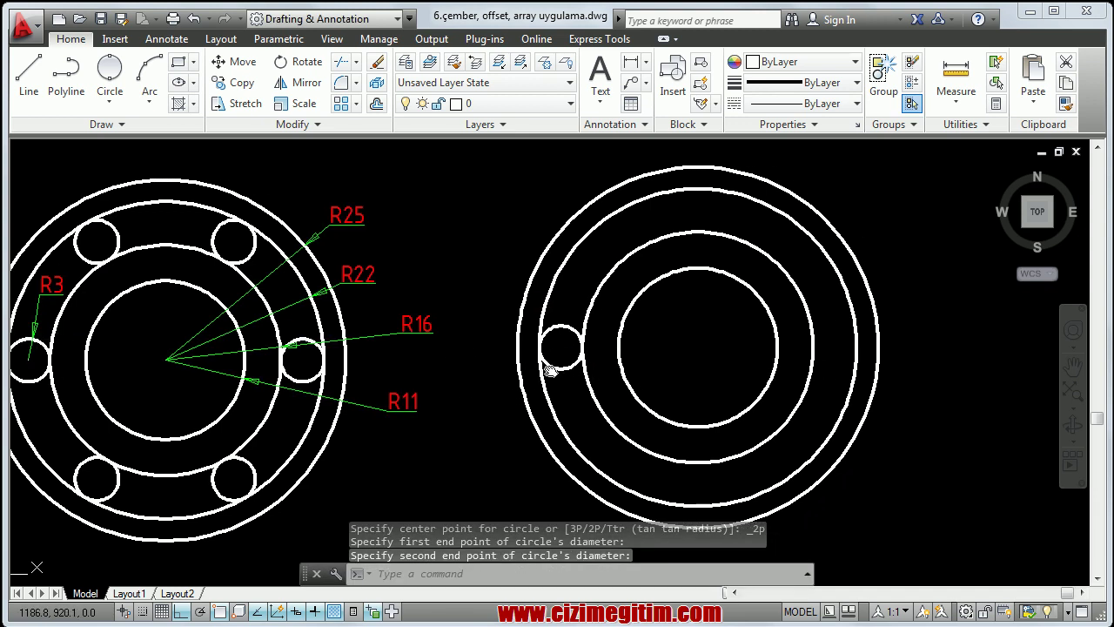
middle_click_drag(617, 385, 588, 385)
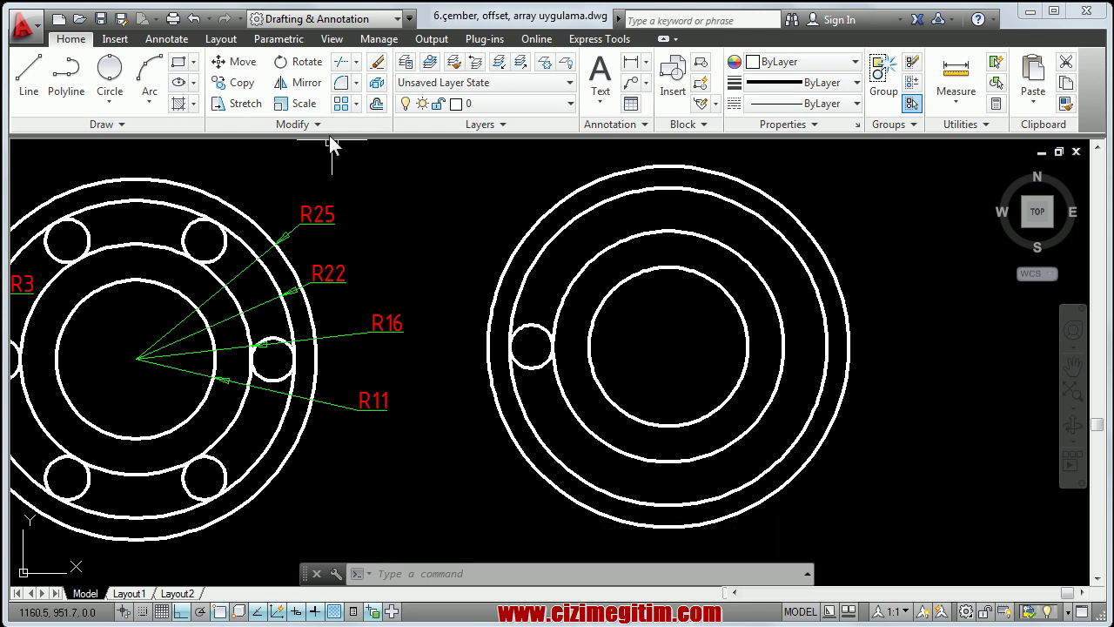
Start a polar array of the small bolt-hole circle centred on the flange centre
middle_click_drag(555, 327, 579, 311)
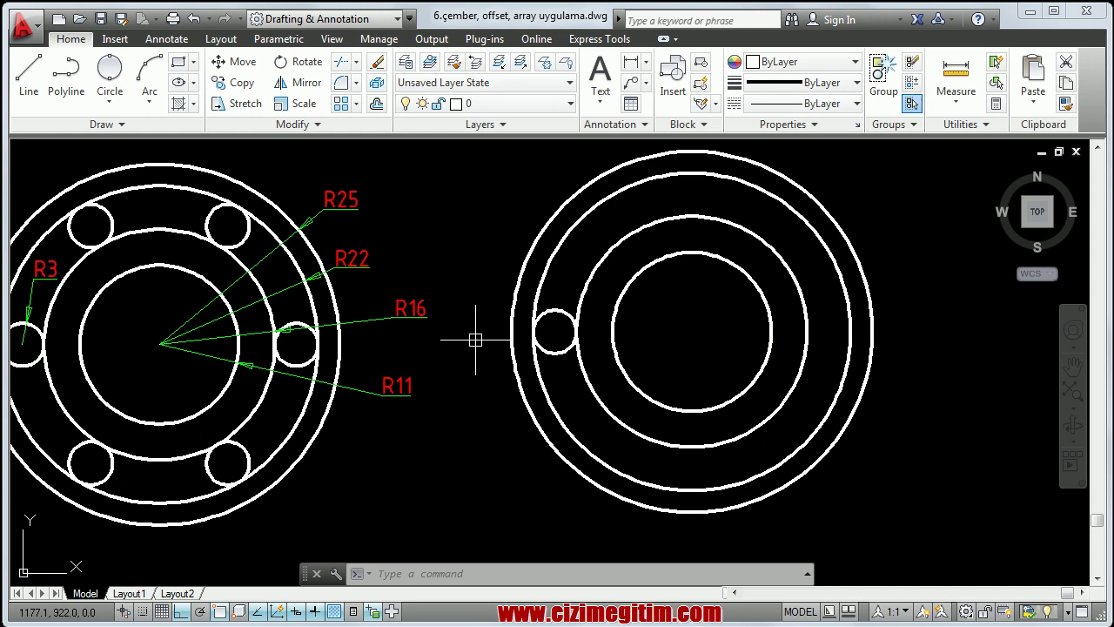
left_click(356, 104)
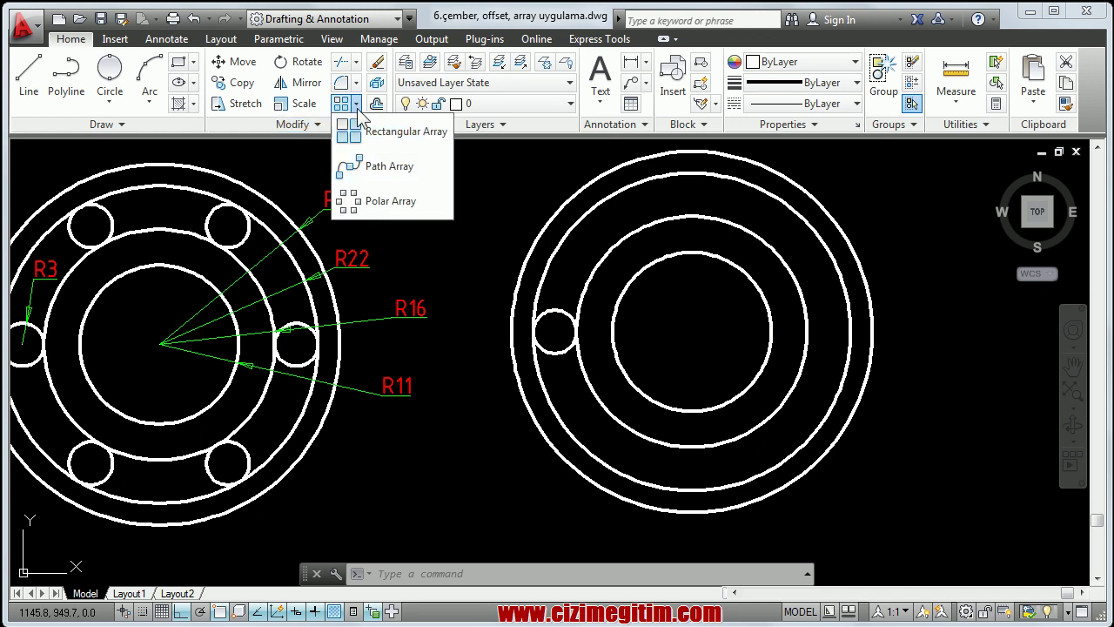
left_click(388, 200)
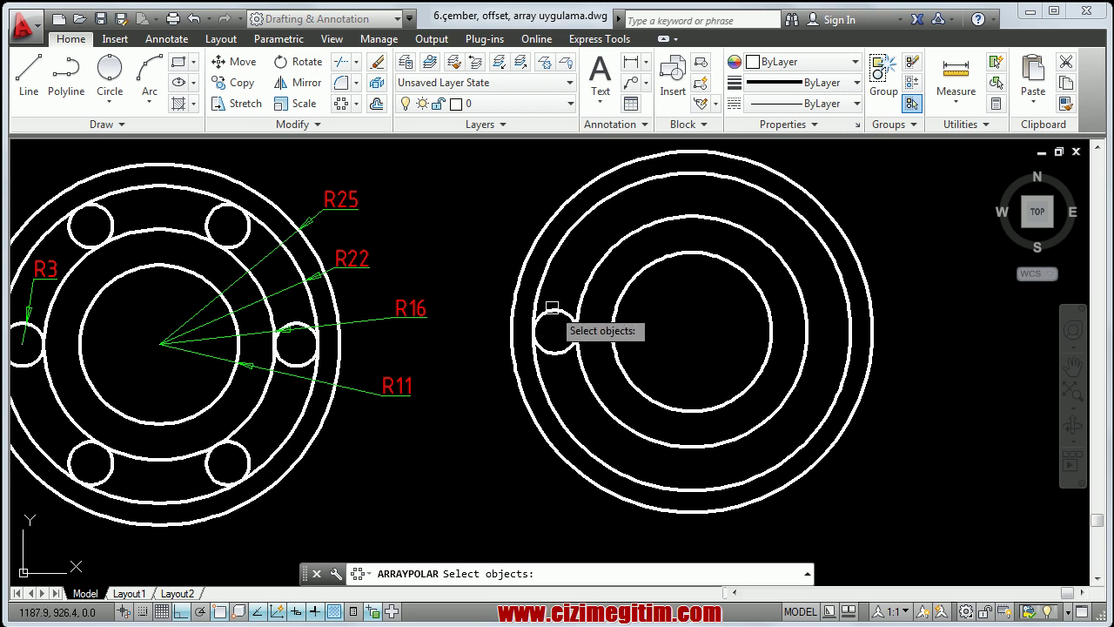
left_click(552, 307)
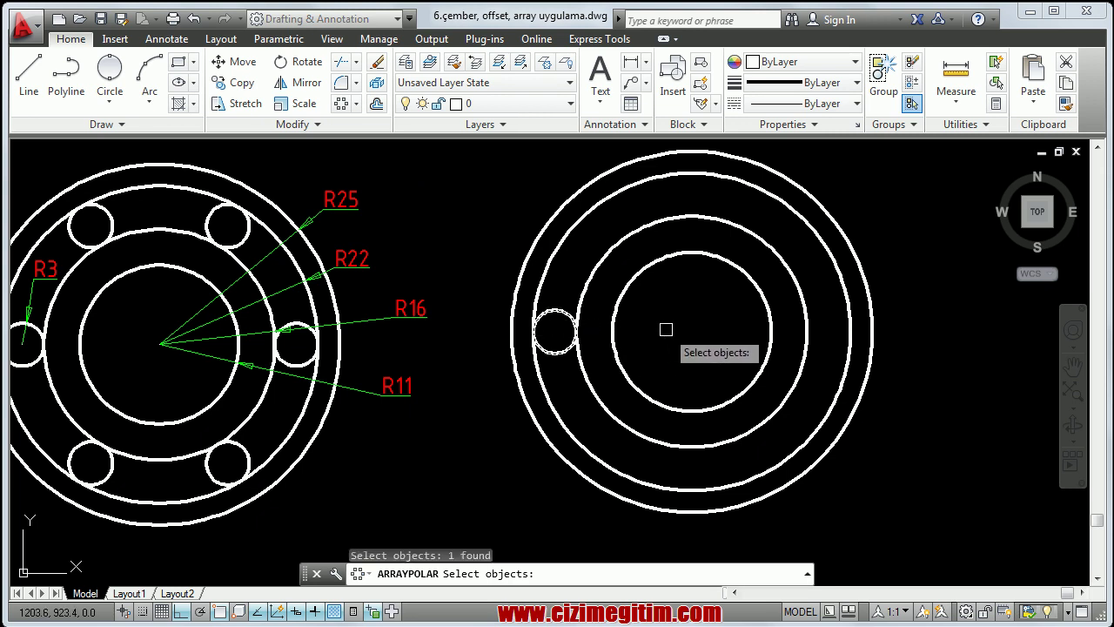
key("Return")
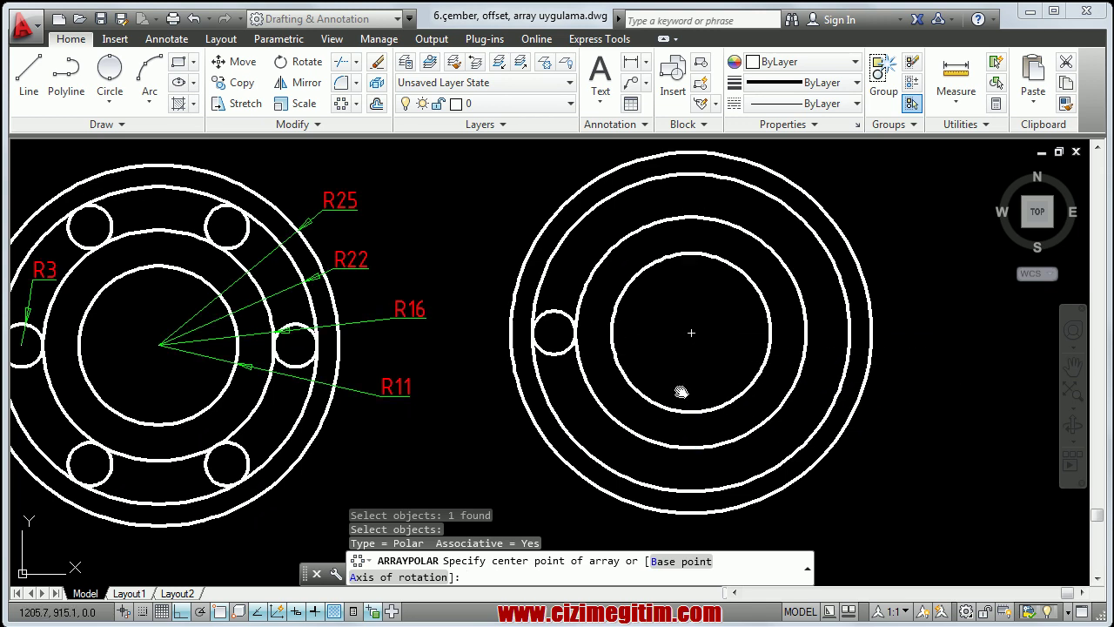
middle_click_drag(684, 390, 630, 395)
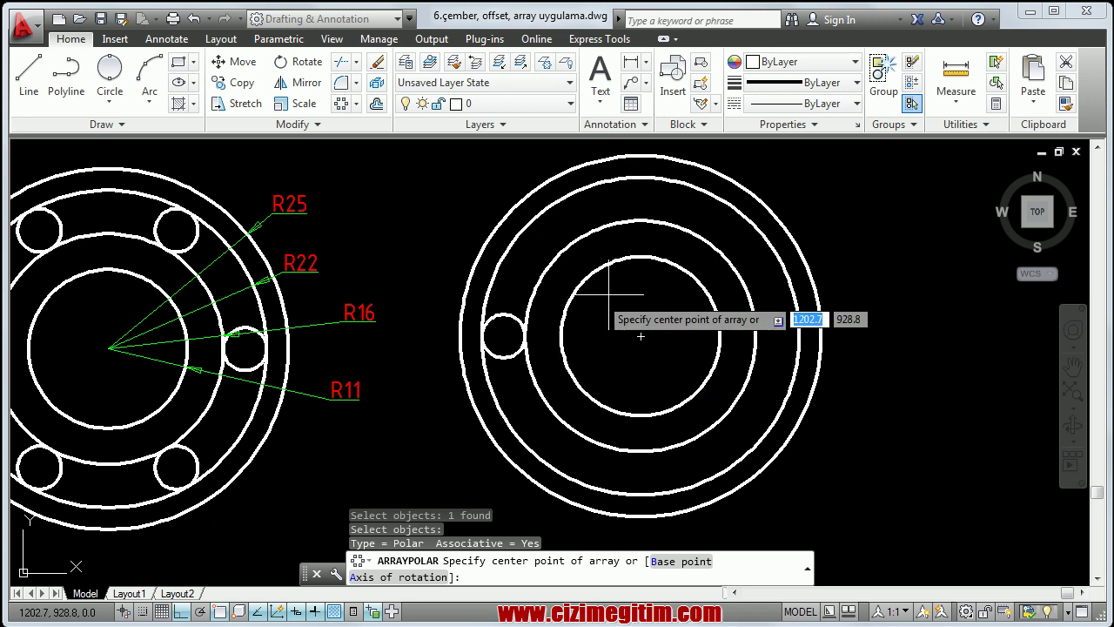
left_click(640, 336)
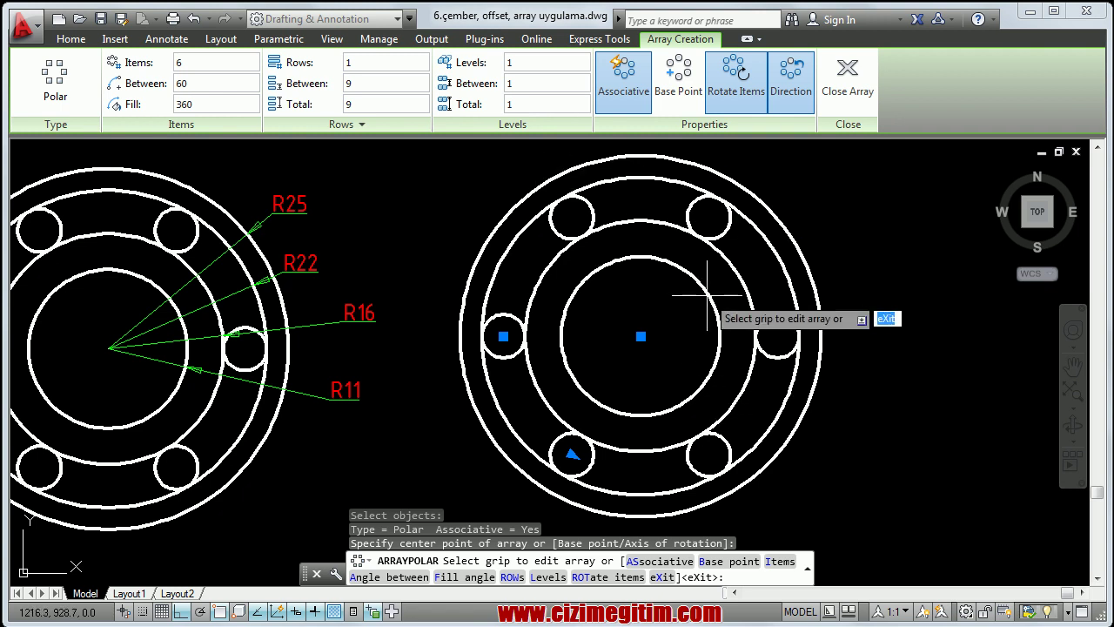
Accept the six-hole polar array and end the ARRAYPOLAR command
left_click_drag(4, 50, 886, 137)
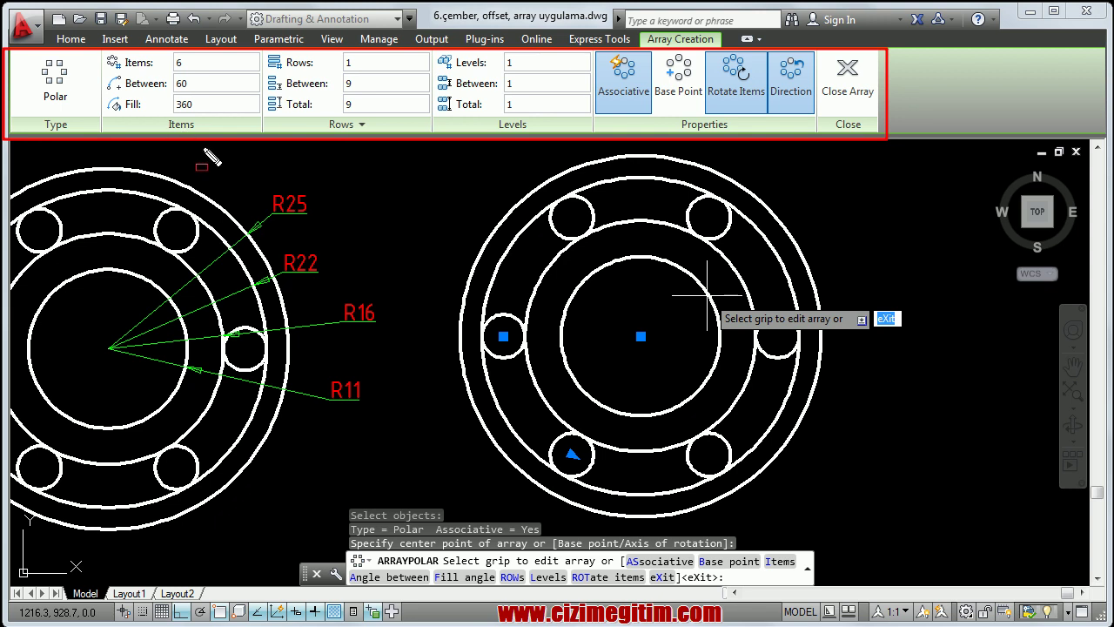
key("Escape")
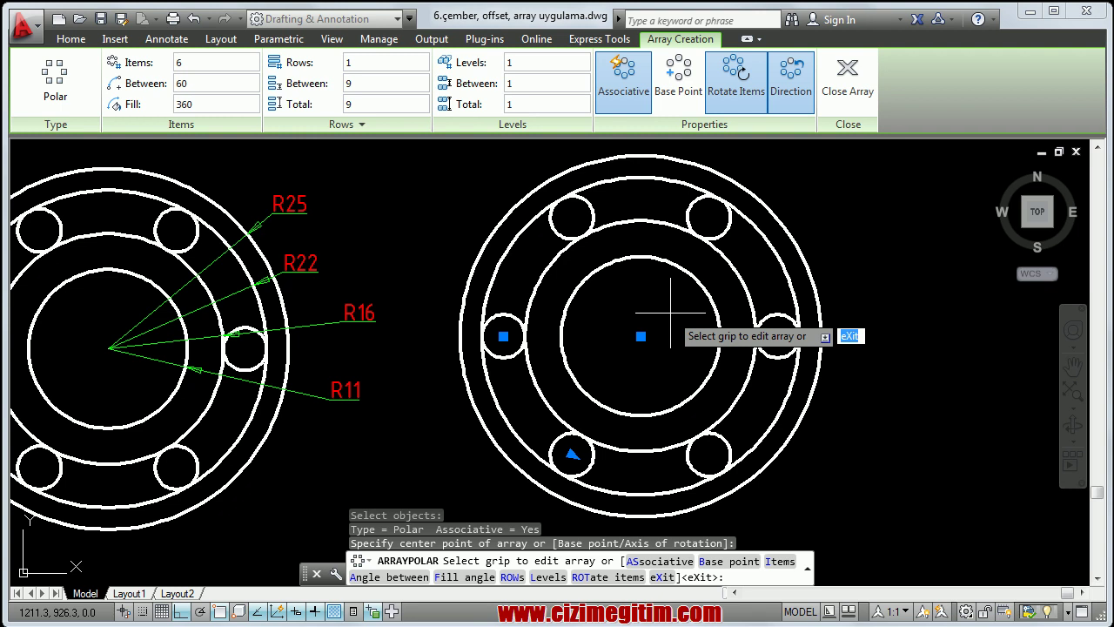
key("Return")
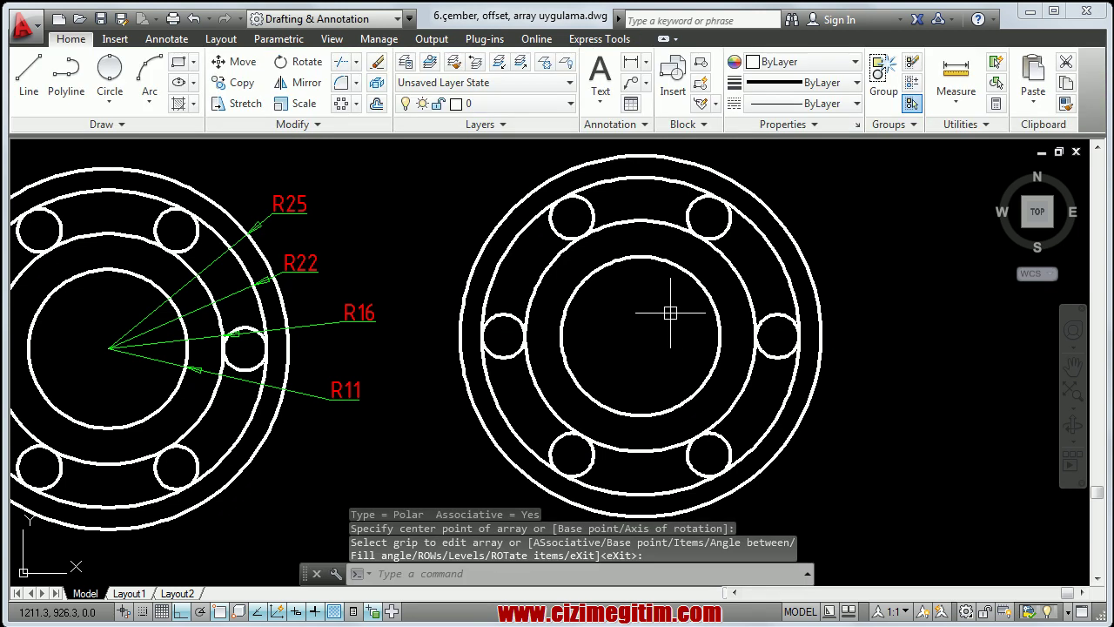
Select the bolt-hole array and change it to 8 items spaced 45° apart
left_click(729, 222)
type("8")
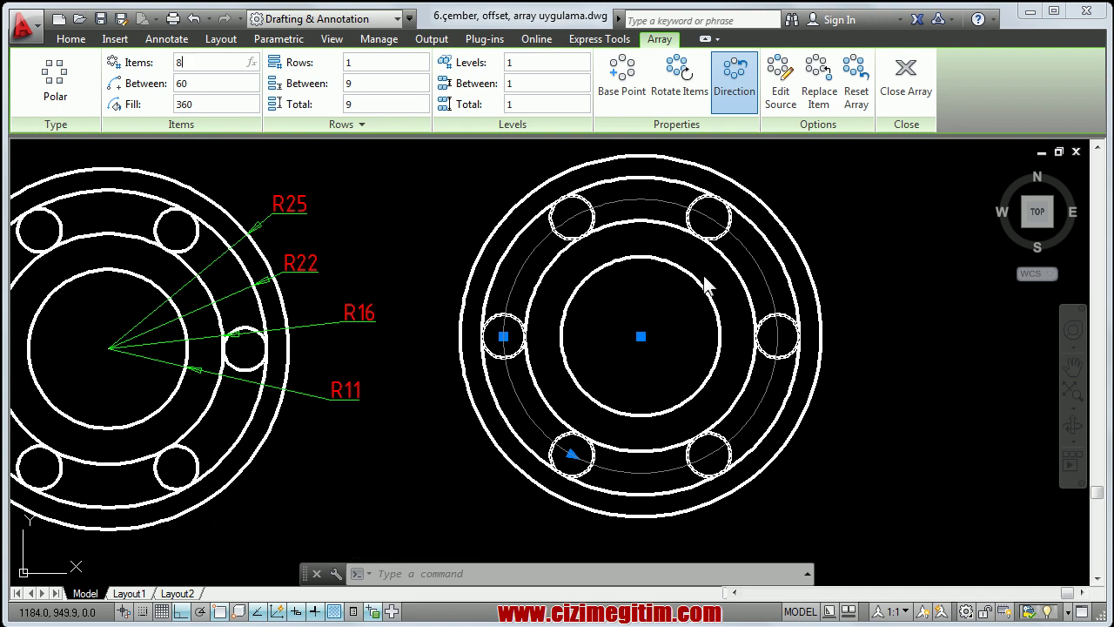
double_click(225, 85)
type("45")
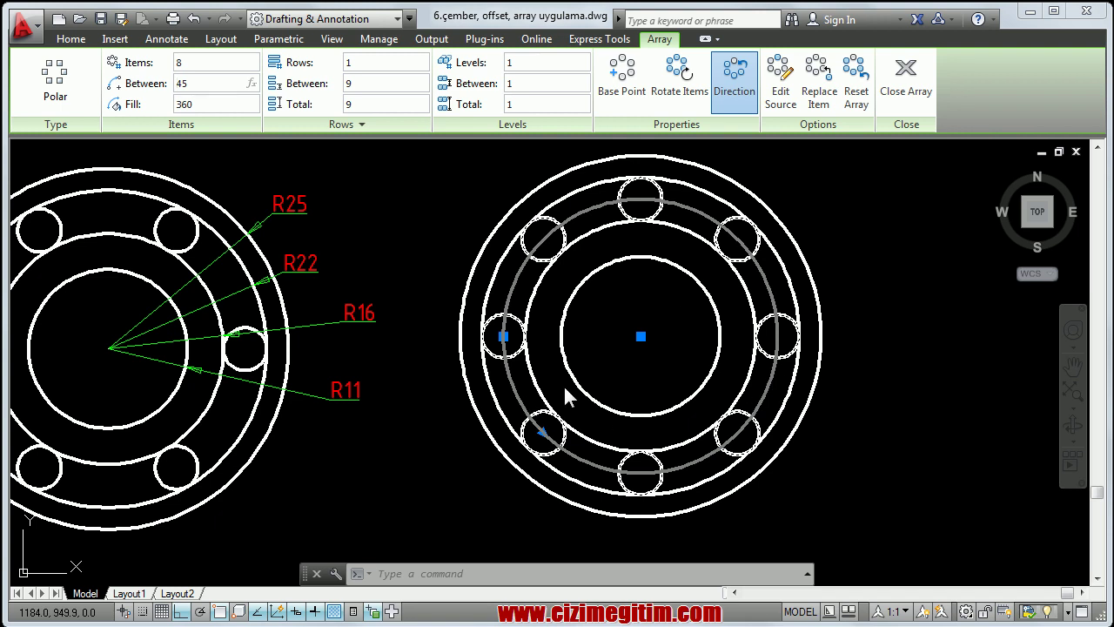
left_click(371, 84)
Try 2 rows in the array, then revert it to a single row
left_click(363, 65)
type("2")
left_click(364, 85)
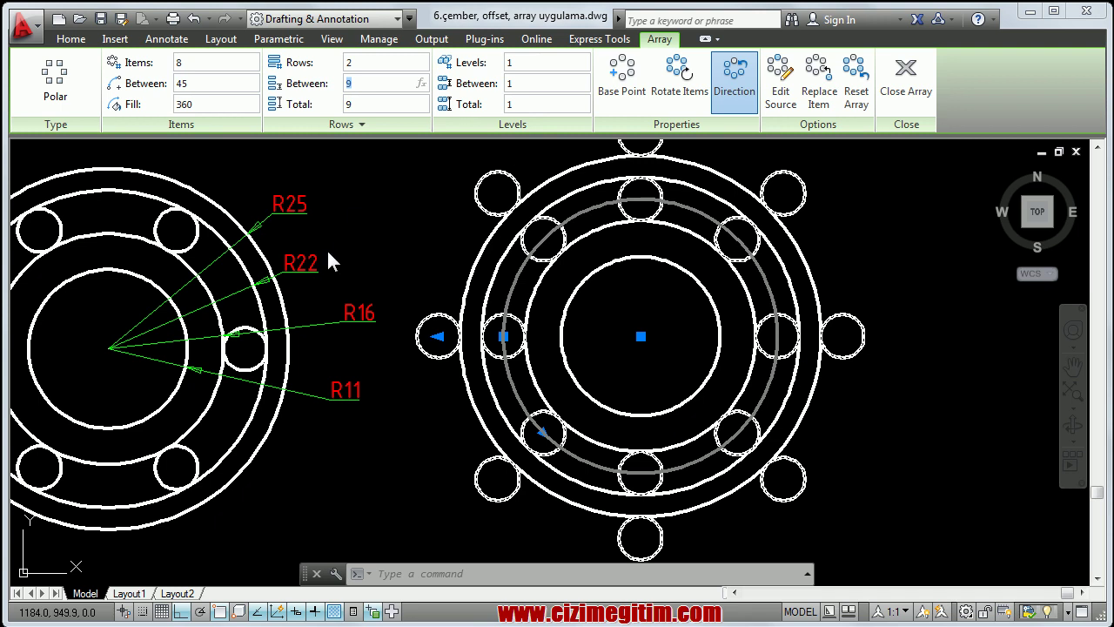
left_click(373, 62)
type("1")
left_click(370, 83)
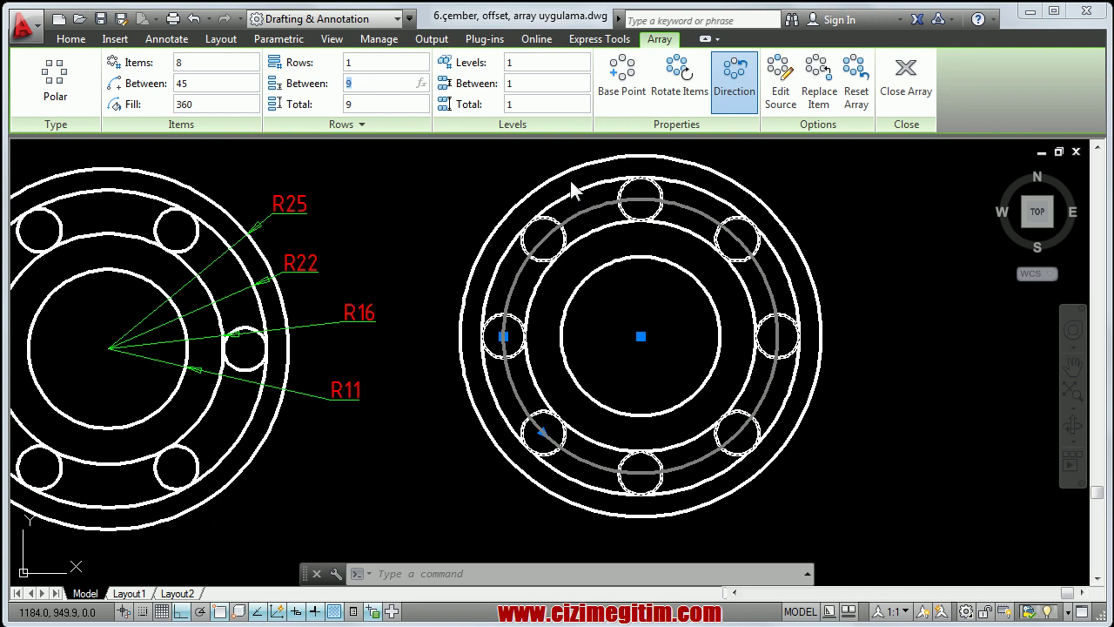
left_click(199, 104)
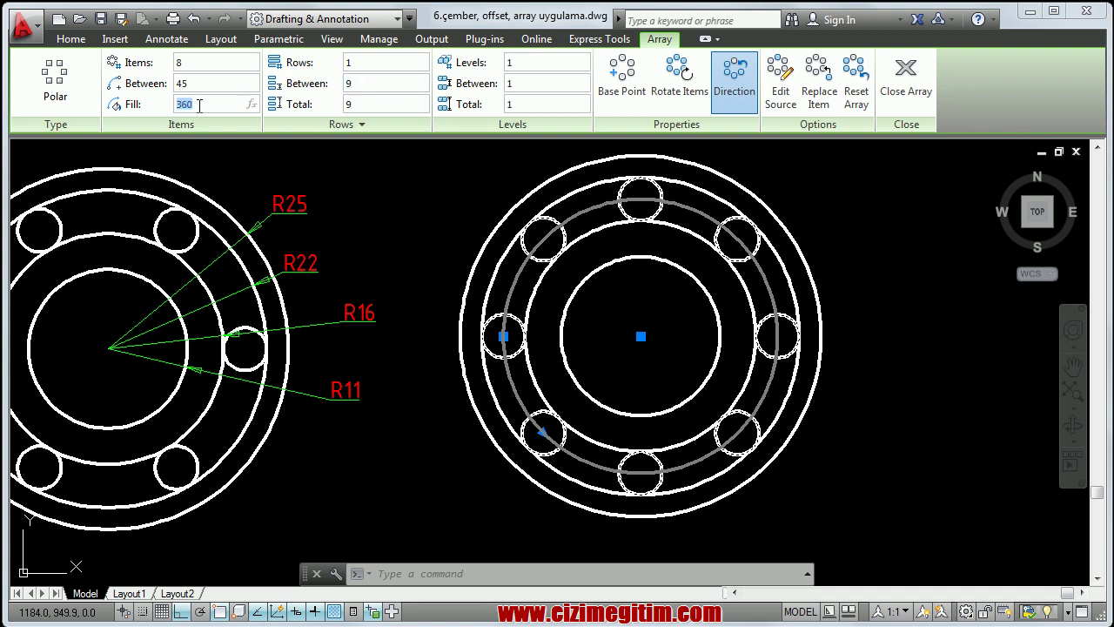